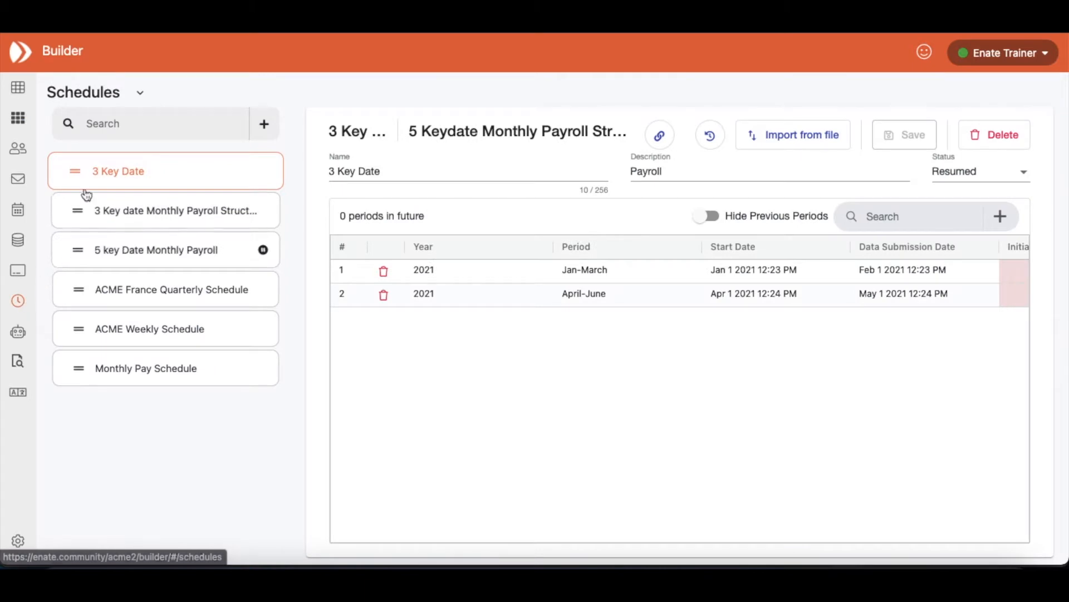
On the Schedules page, start a new schedule based on the 5 Key Date Monthly Payroll Structure 1.
left_click(140, 94)
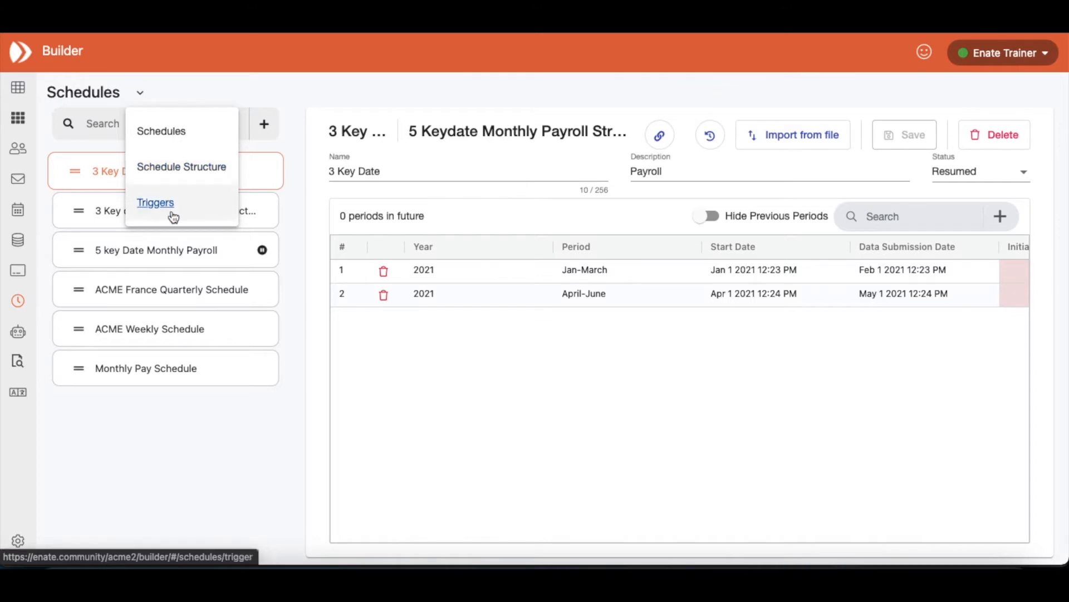
left_click(178, 132)
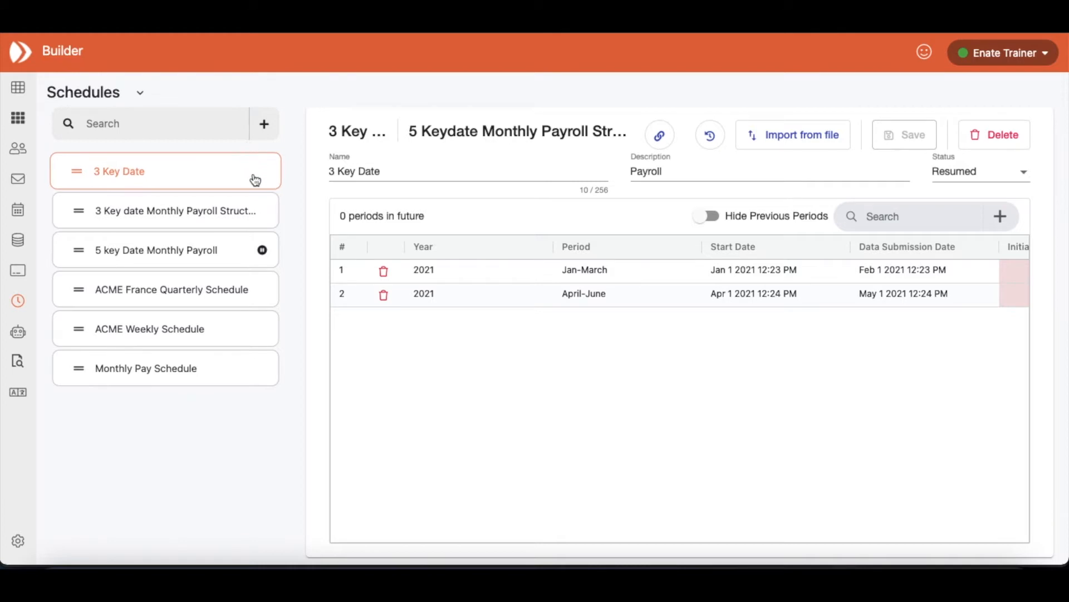
left_click(267, 124)
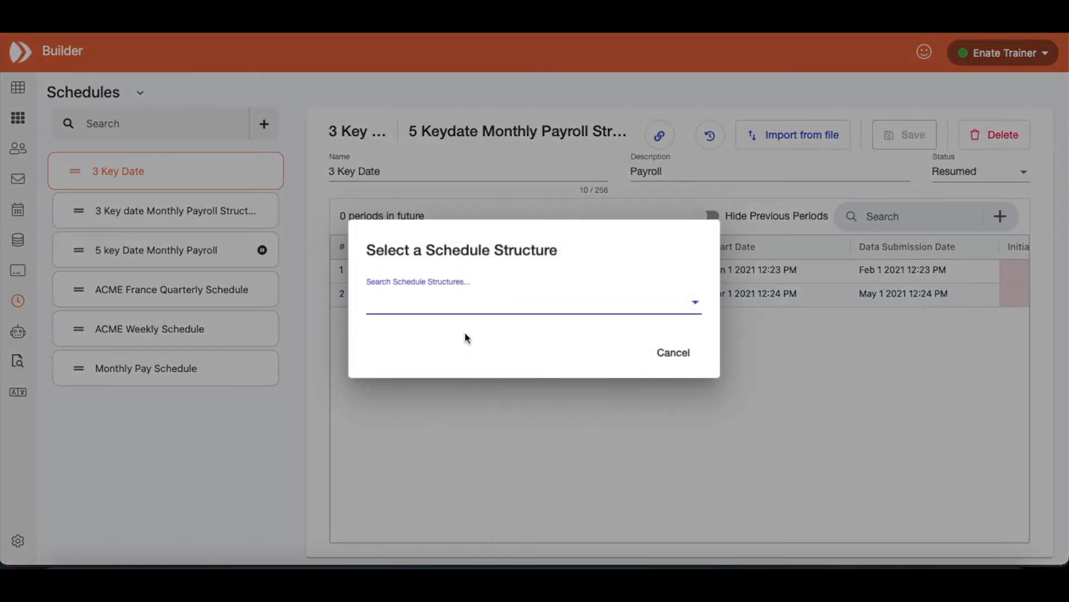
left_click(468, 310)
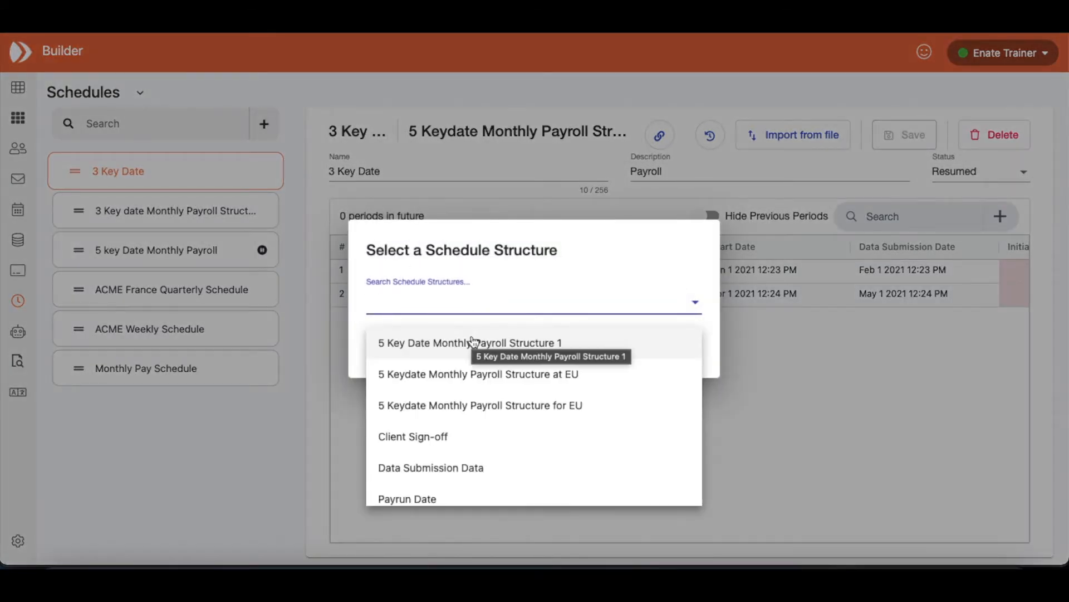
left_click(473, 342)
Set both the name and the description of the new schedule to "5 key Date Monthly Payroll".
type("5 key Date Monthly Payroll")
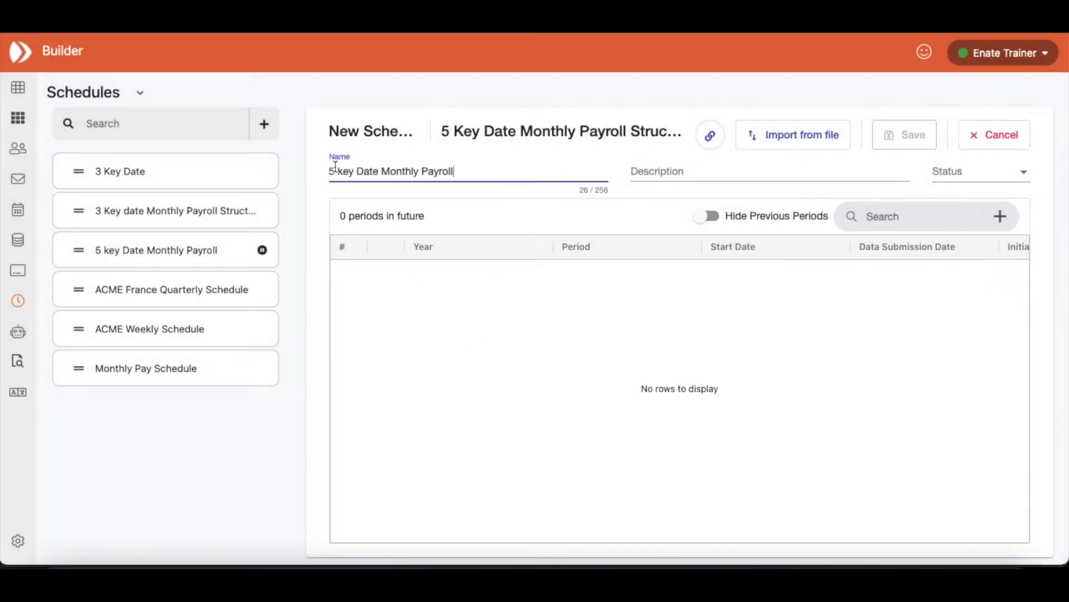
left_click(656, 172)
type("5 key Date Monthly Payroll")
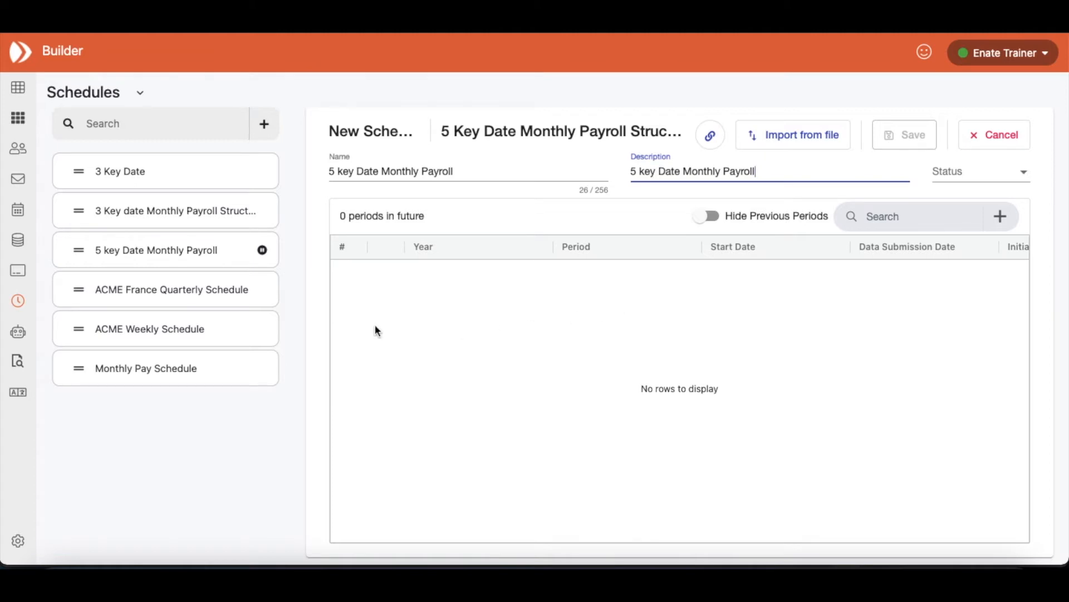
Examine the date columns of the empty periods table, from the year through to the credit date.
scroll(569, 304, "right", 5)
scroll(567, 305, "left", 5)
scroll(717, 282, "right", 4)
scroll(719, 285, "right", 5)
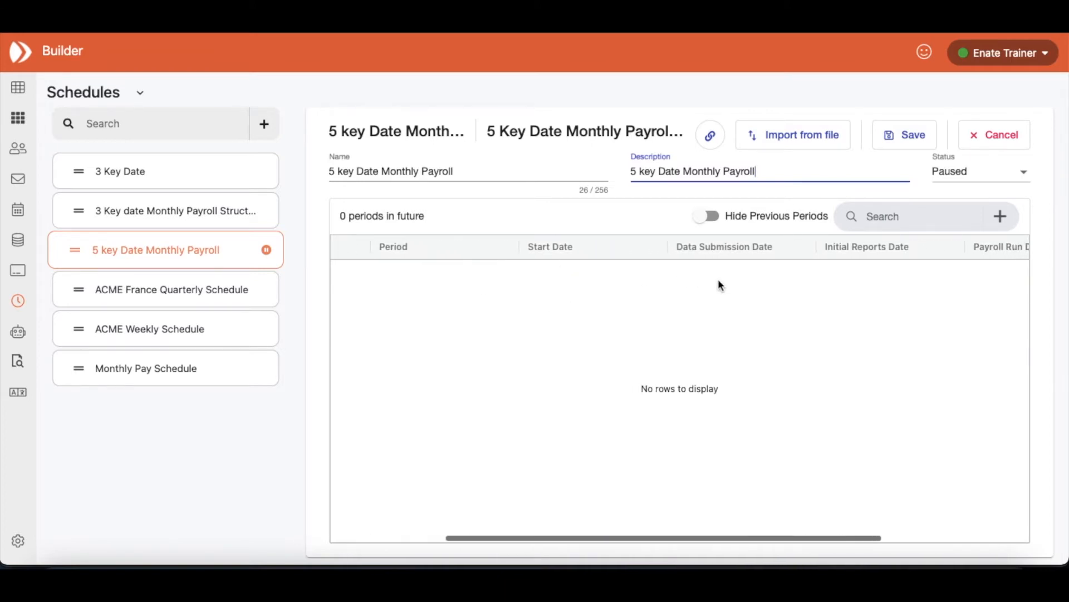
scroll(719, 285, "right", 3)
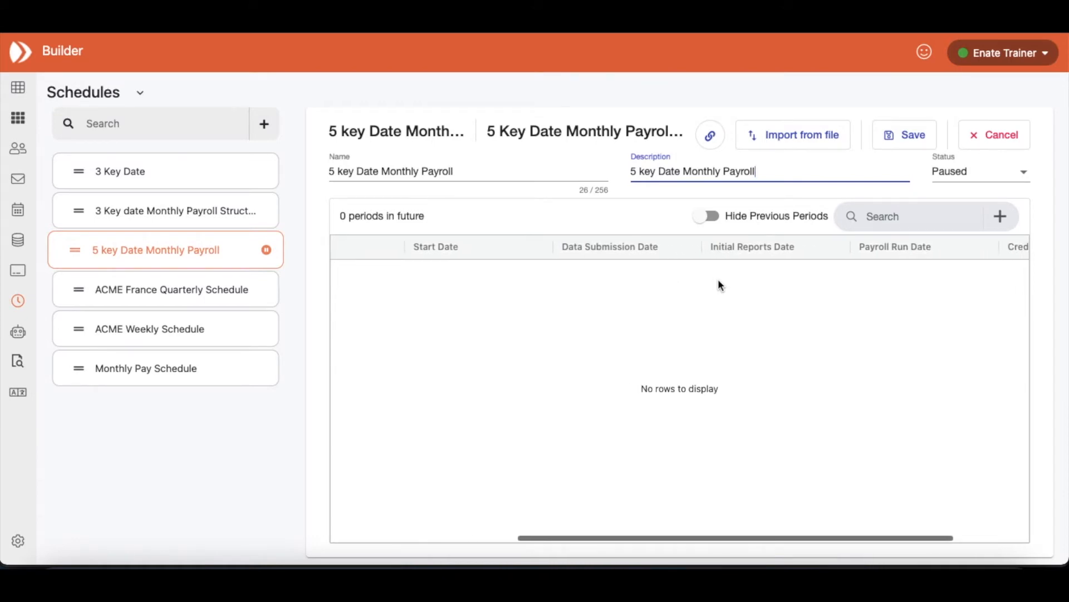
scroll(719, 285, "left", 7)
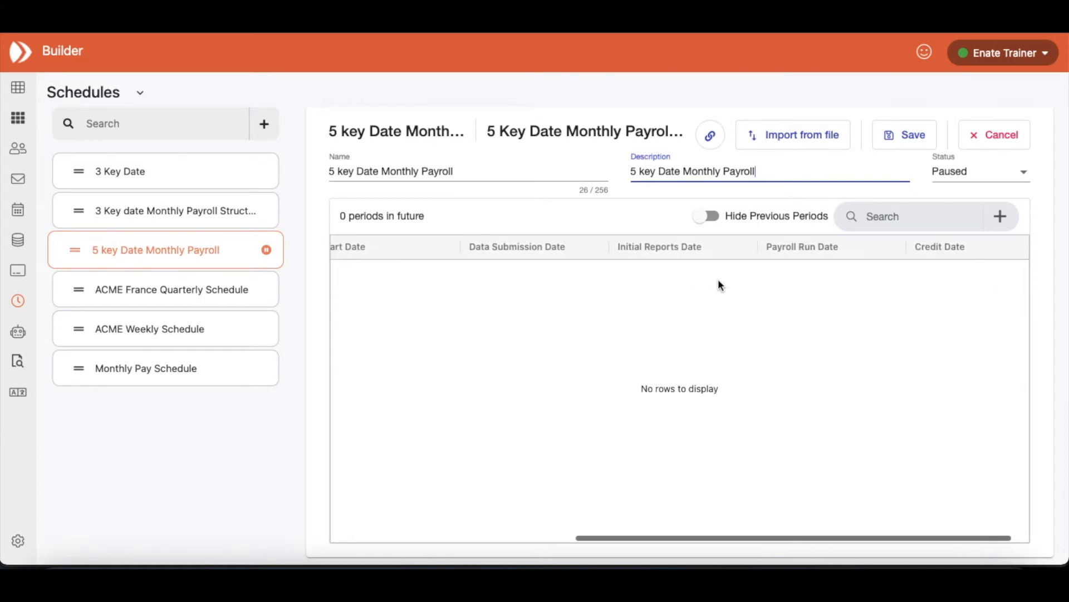
scroll(718, 284, "left", 3)
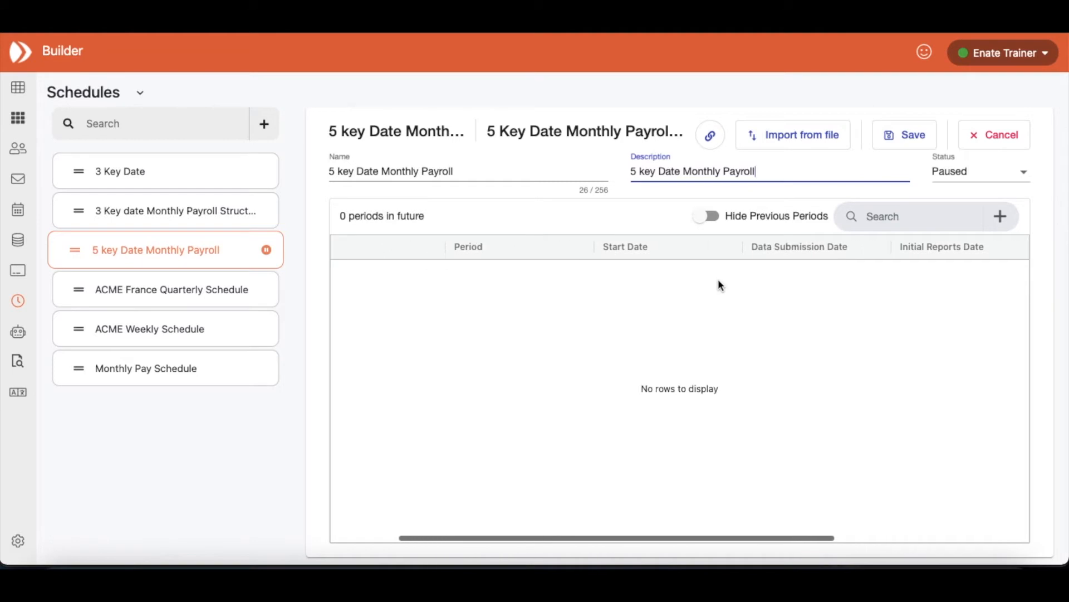
Import the schedule periods from 5 Key Date Payroll Schedule (4).xlsx in Downloads, with A1 as the header cell.
left_click(808, 141)
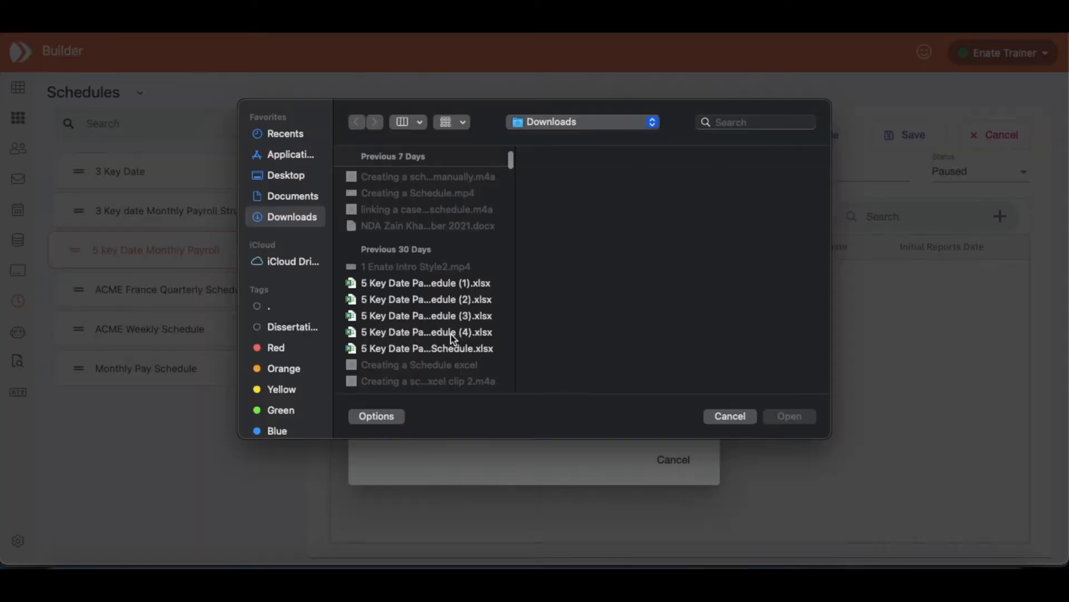
left_click(450, 334)
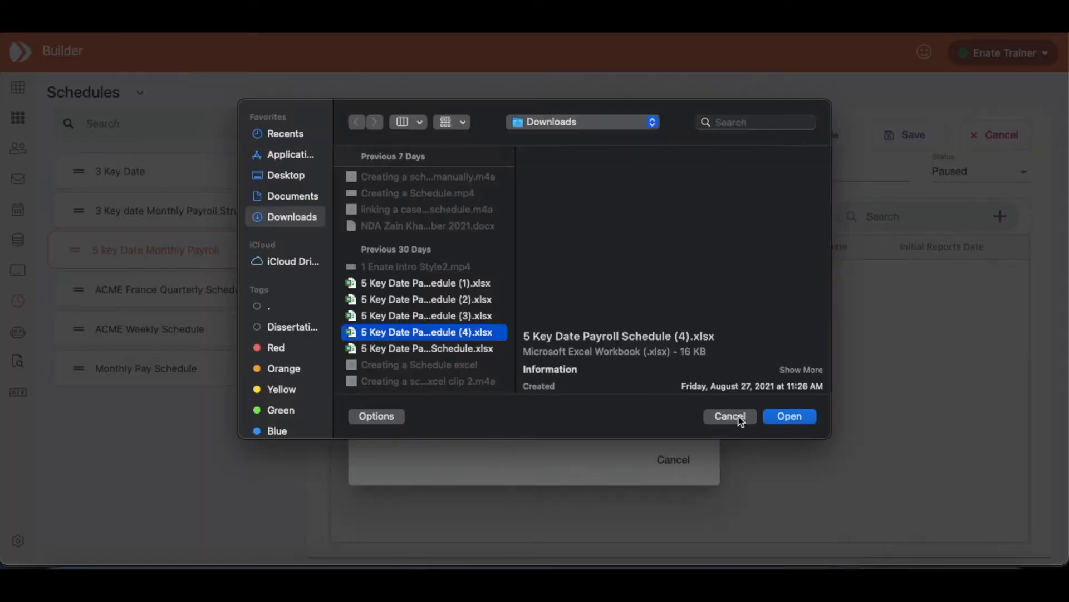
left_click(790, 416)
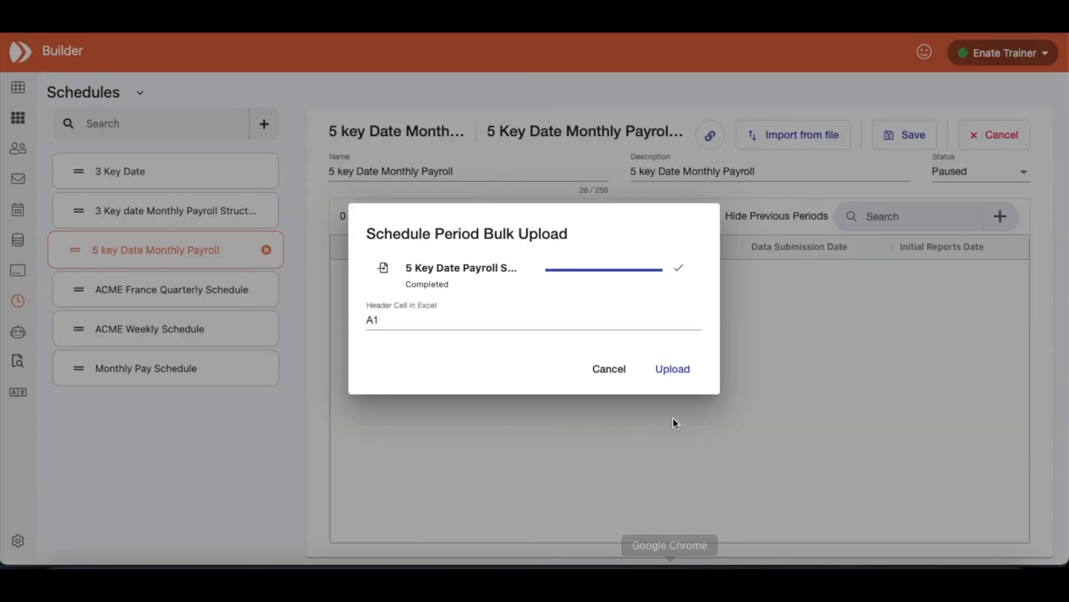
left_click(677, 369)
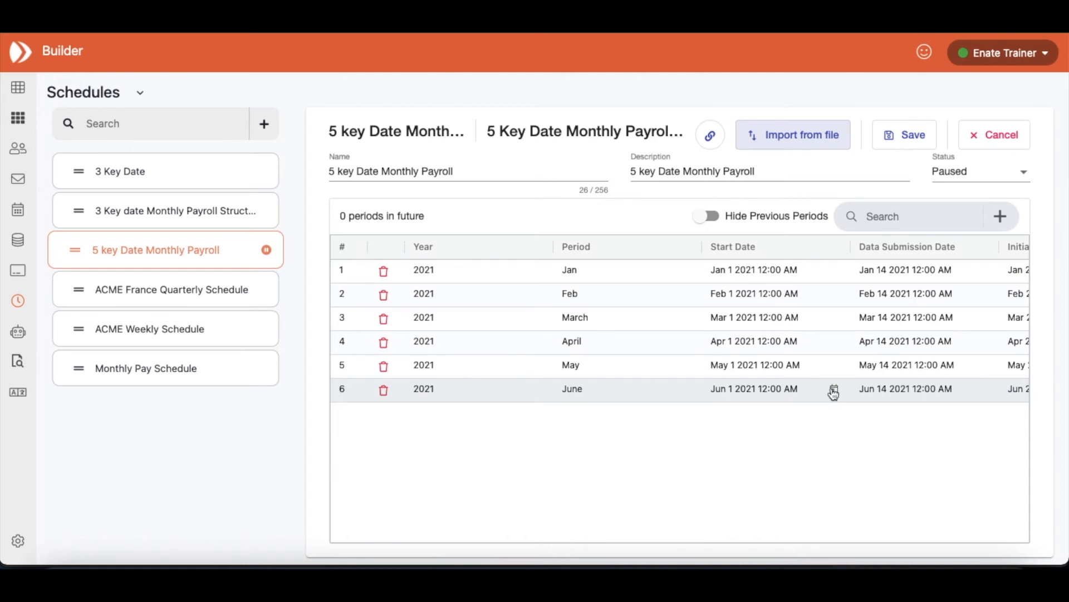
Open the June period's start date and accept it as is, and delete the June period row.
left_click(833, 392)
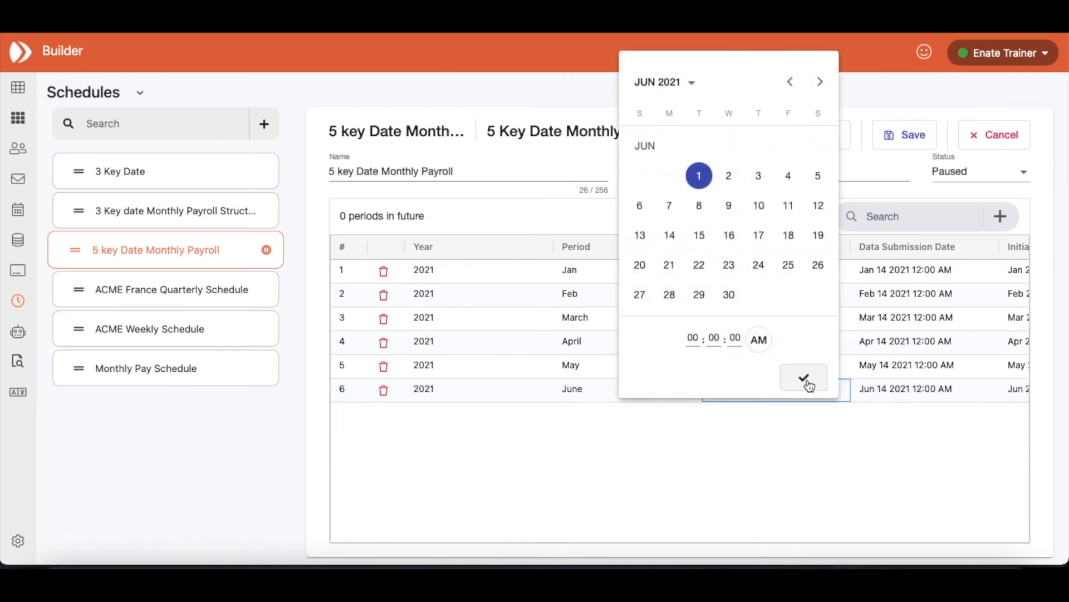
left_click(808, 384)
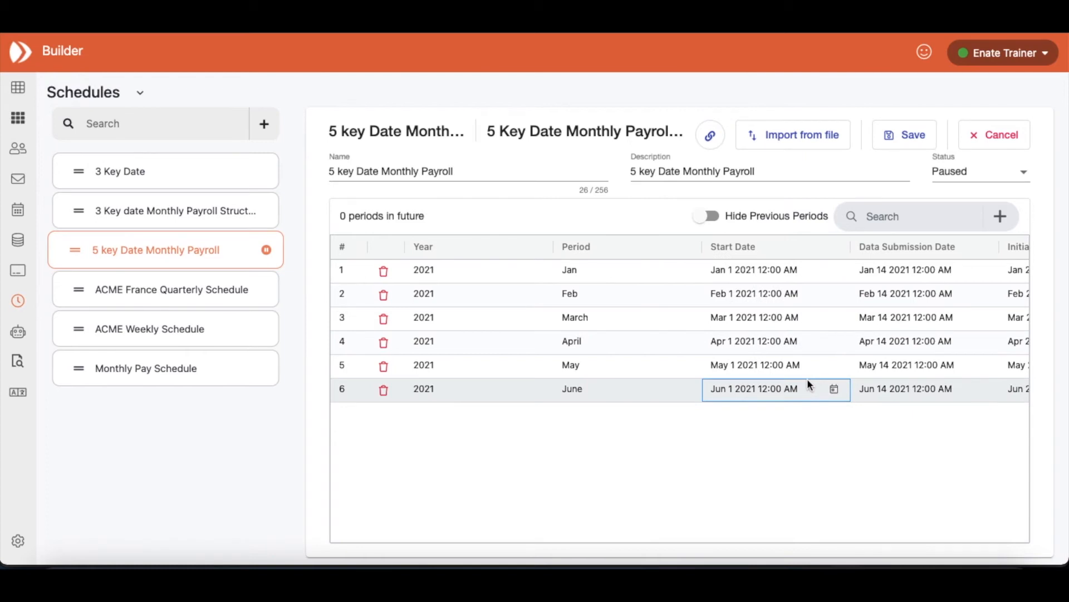
left_click(384, 389)
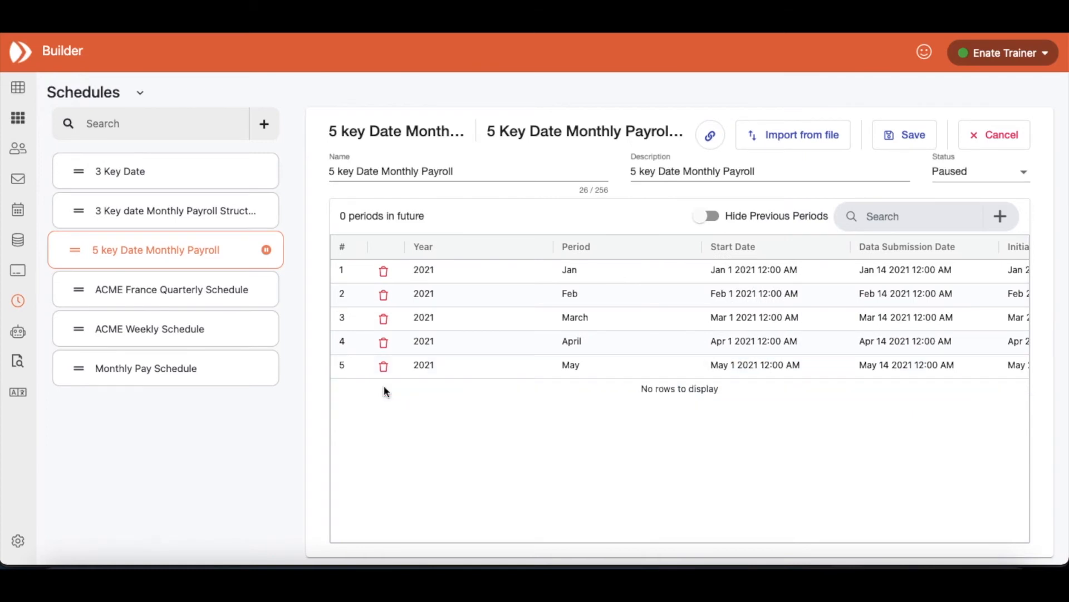
Switch the hiding of previous periods on and back off, and save the 5 key Date Monthly Payroll schedule.
scroll(812, 383, "right", 5)
scroll(811, 380, "right", 4)
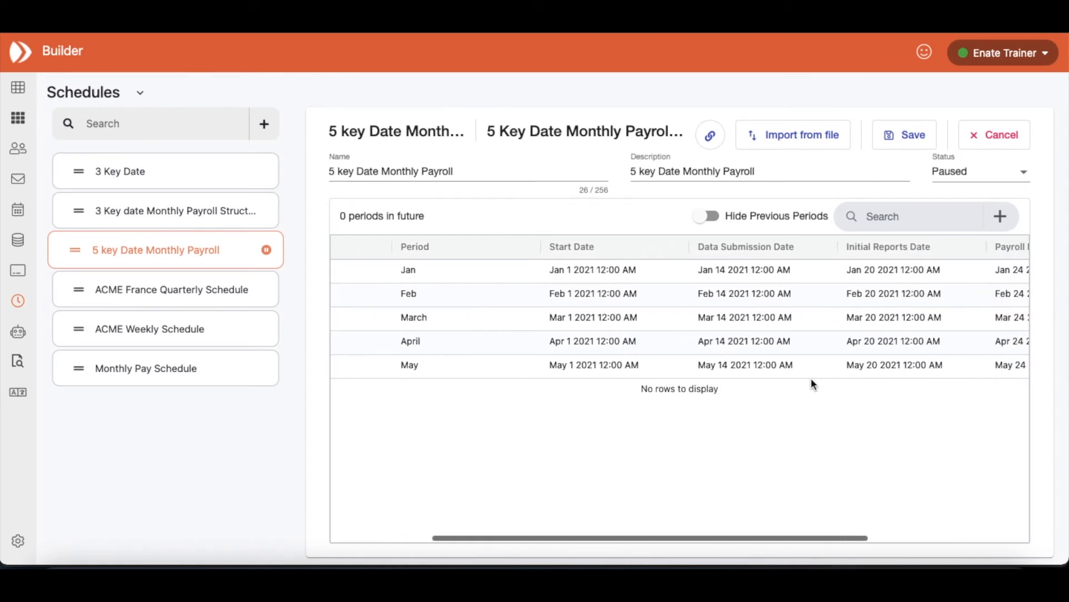
scroll(811, 383, "right", 3)
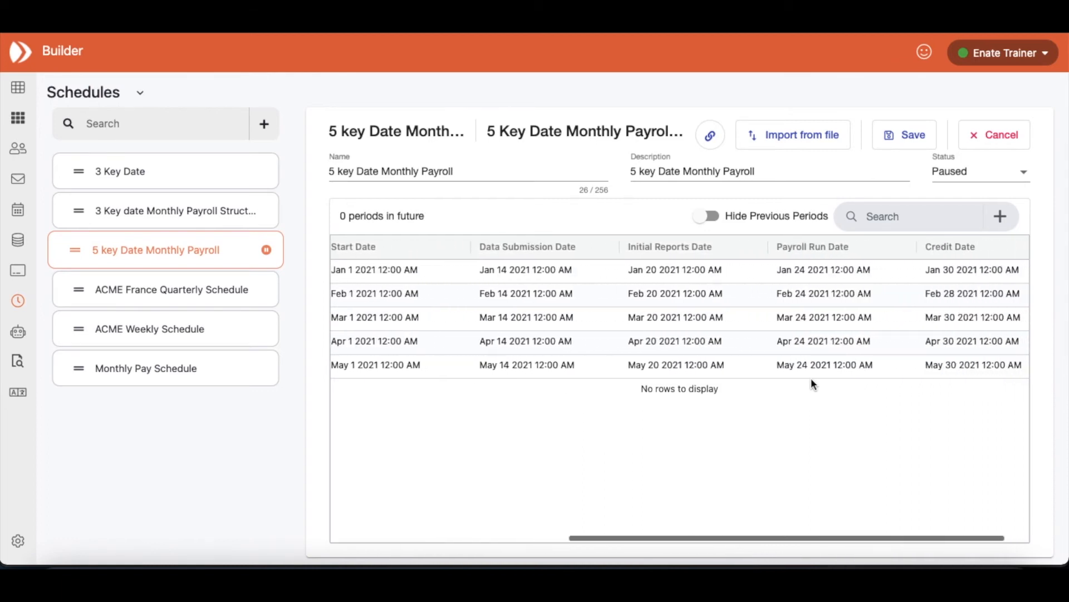
left_click(711, 220)
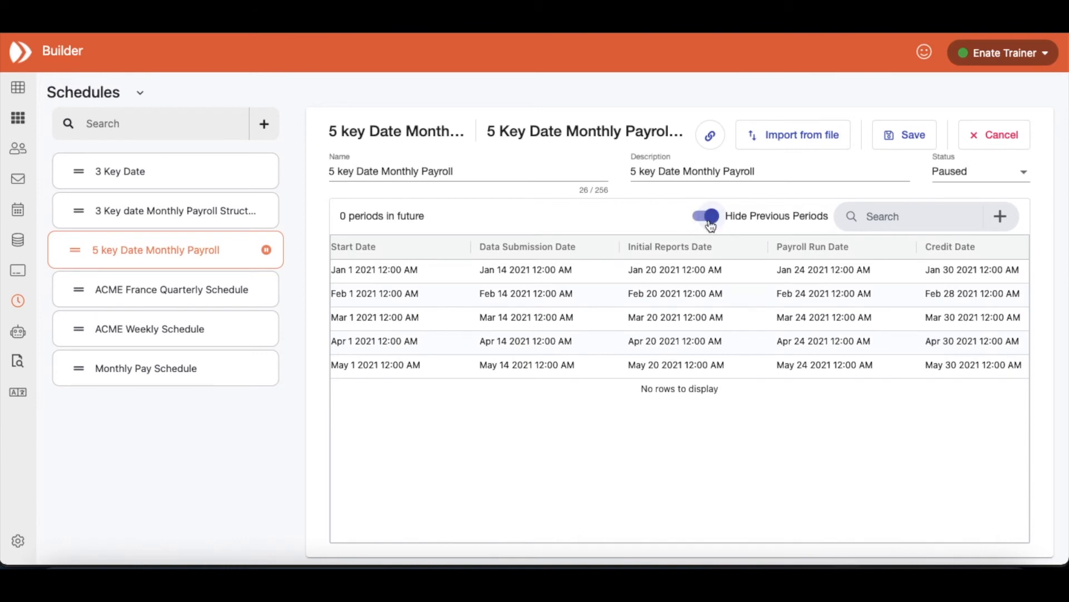
left_click(709, 221)
left_click(906, 136)
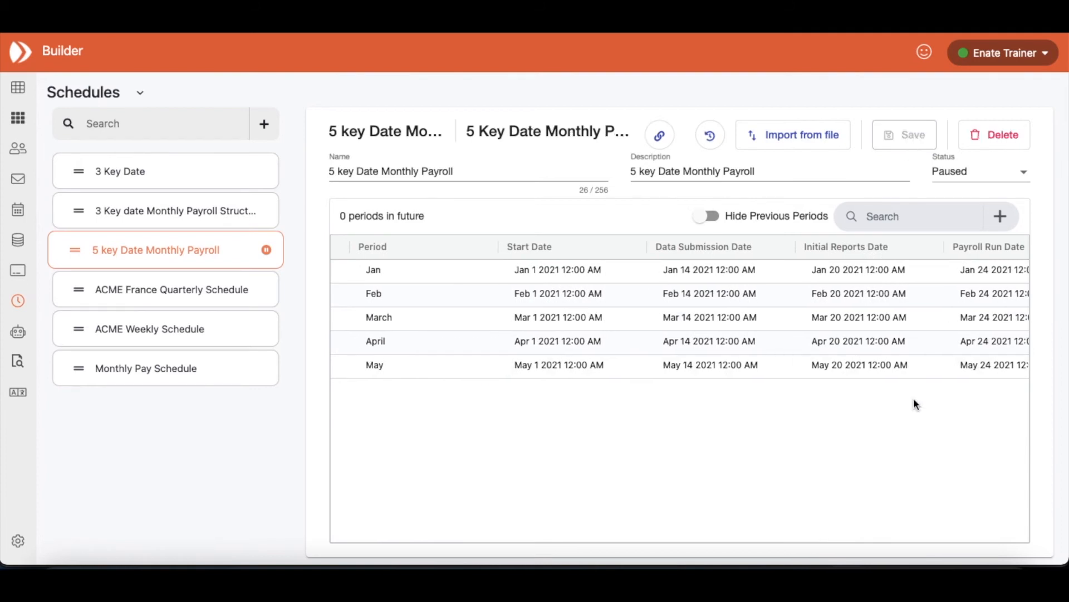
scroll(914, 398, "left", 5)
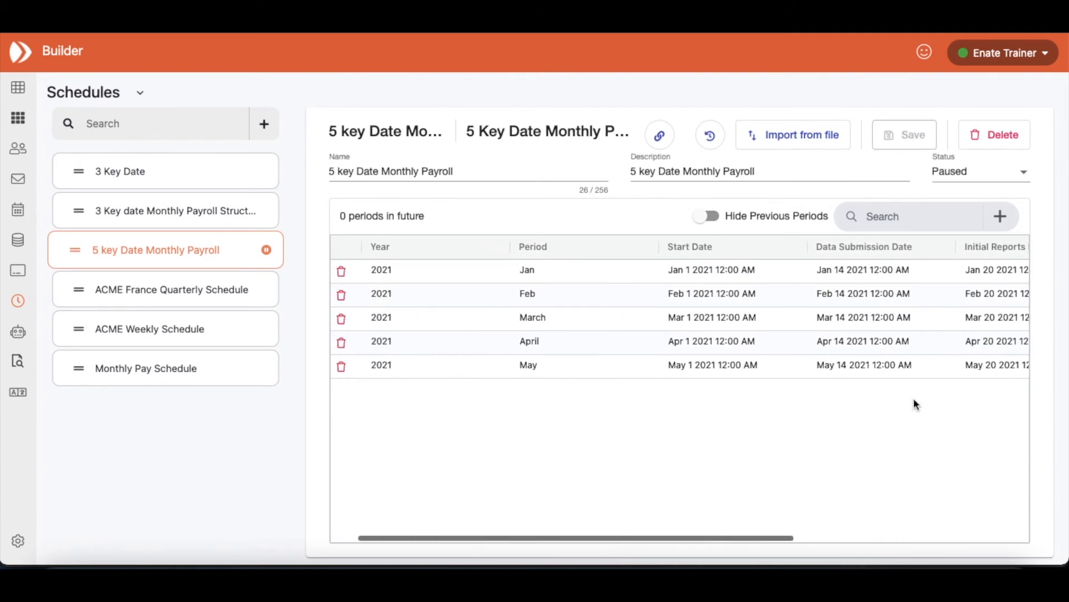
scroll(914, 399, "left", 2)
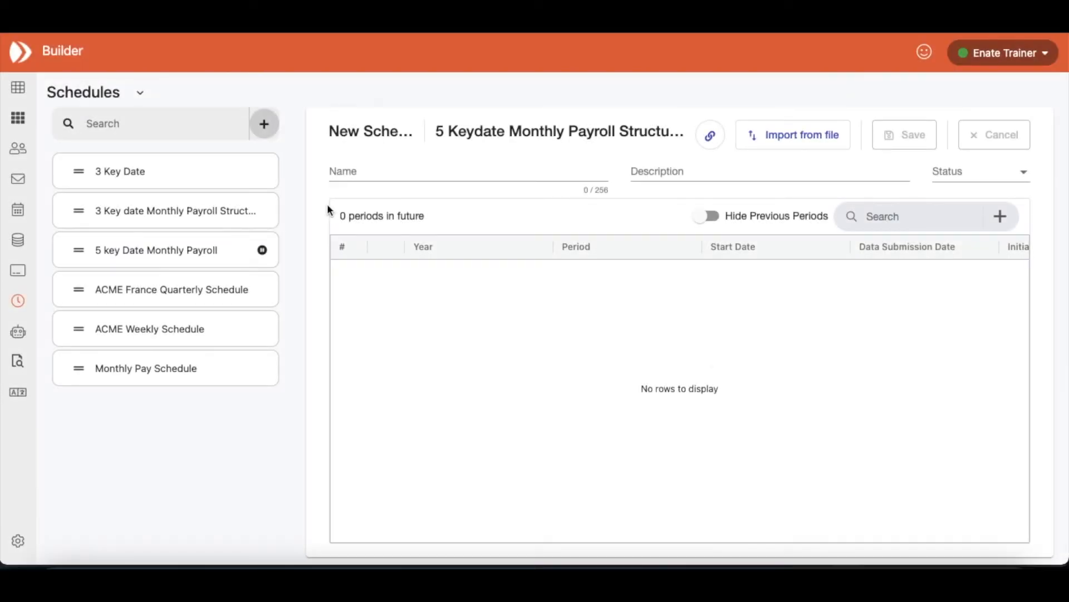
Start another new schedule using the 5 Key Date Monthly Payroll Structure 1.
left_click(267, 136)
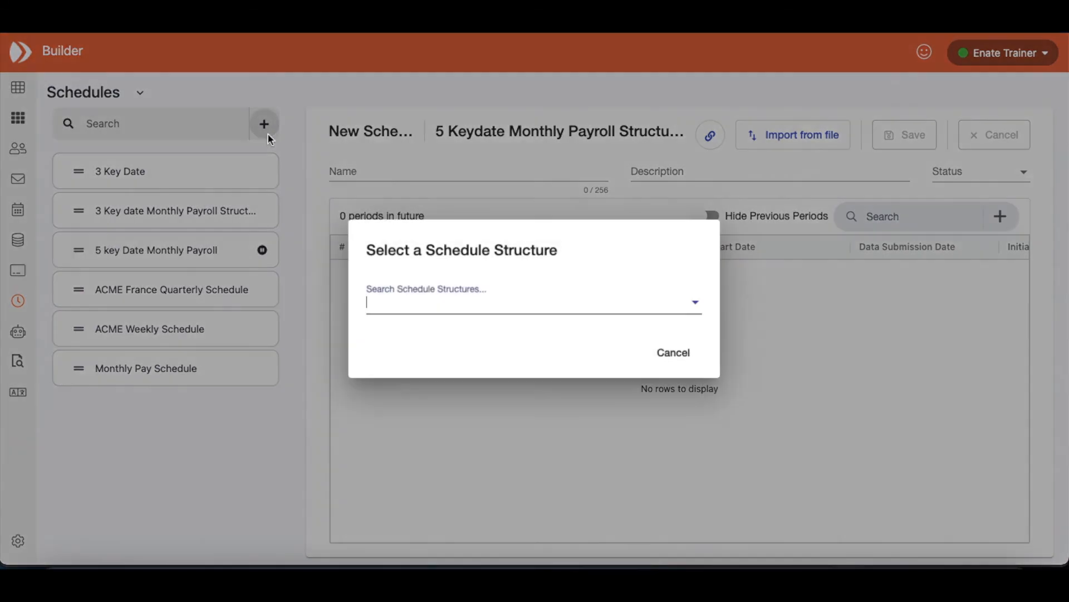
left_click(573, 307)
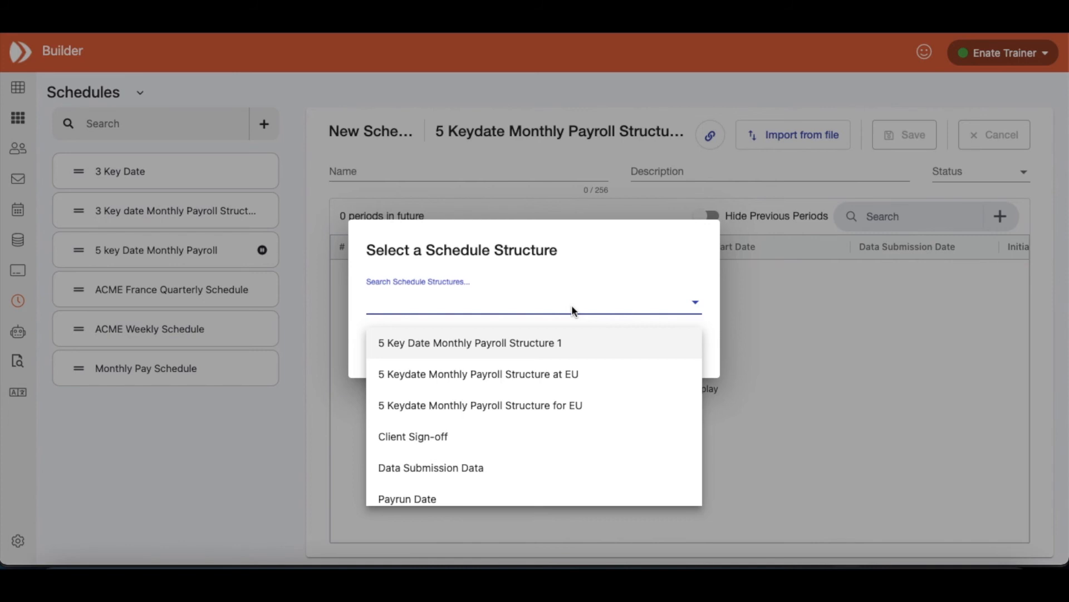
left_click(569, 344)
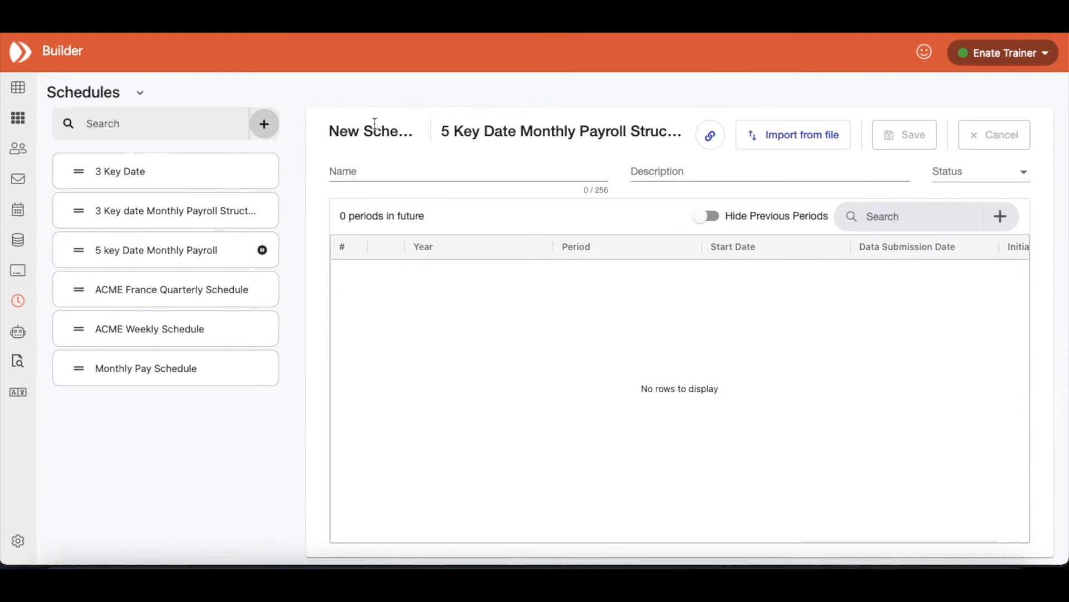
Enter "5 key Date Monthly Payroll 2" as both the name and the description of the schedule.
left_click(392, 168)
type("5 key Date Monthly Payroll")
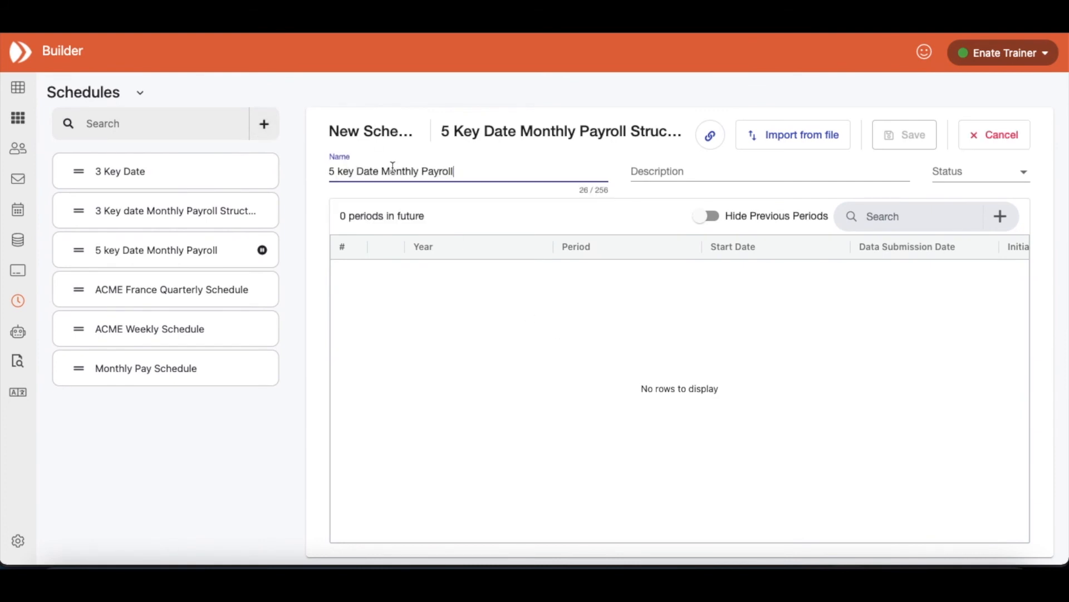
type("2")
left_click(717, 170)
type("5 key Date Monthly Payroll")
type("2")
Add a first period row to the schedule by hand and set its year to 2021.
left_click(594, 290)
scroll(594, 288, "right", 5)
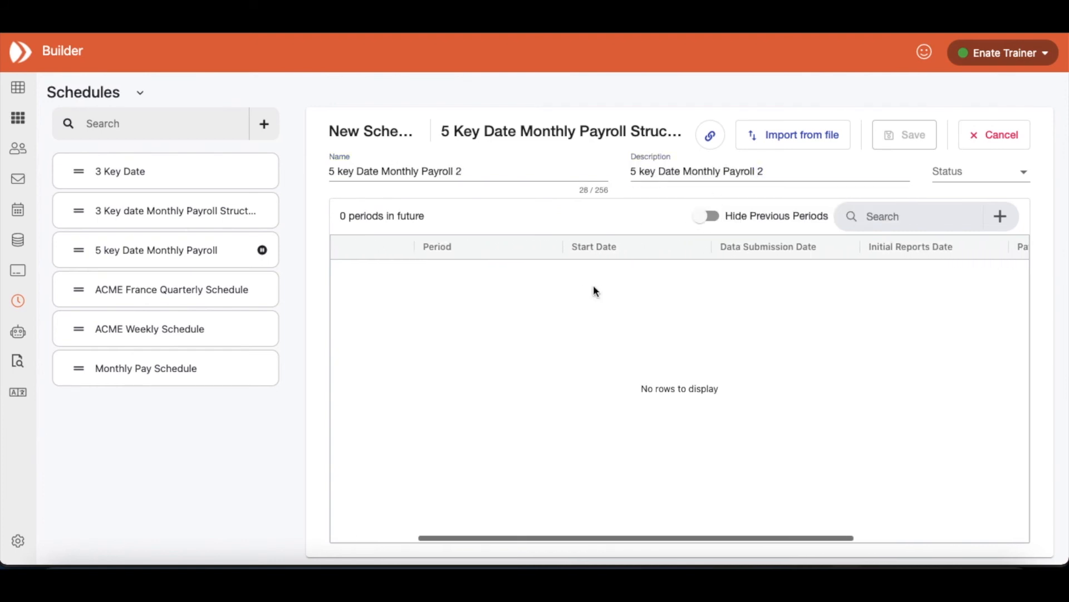
scroll(594, 289, "left", 5)
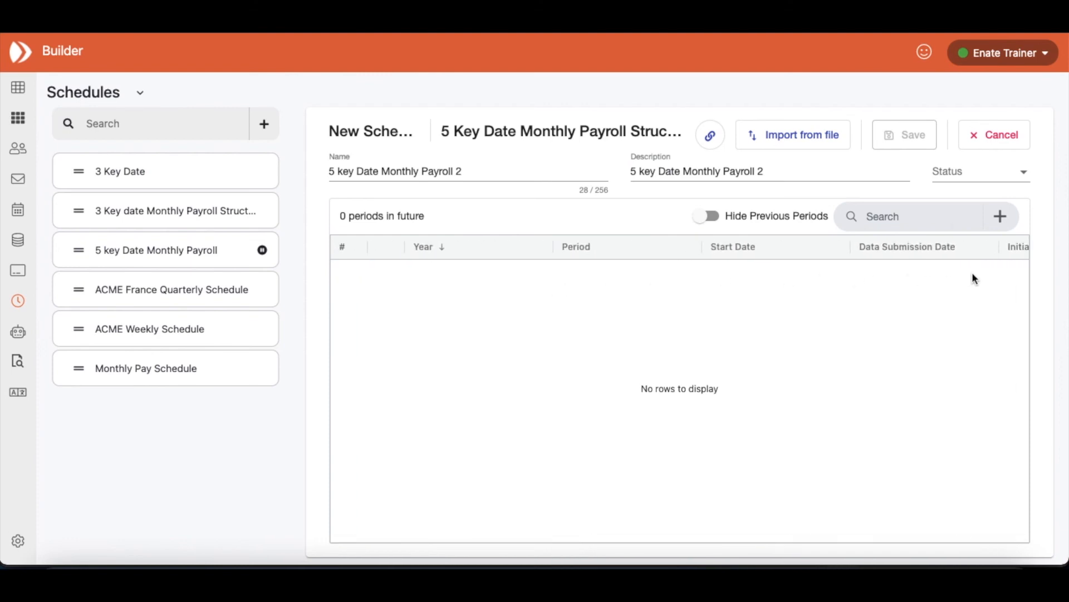
left_click(1001, 216)
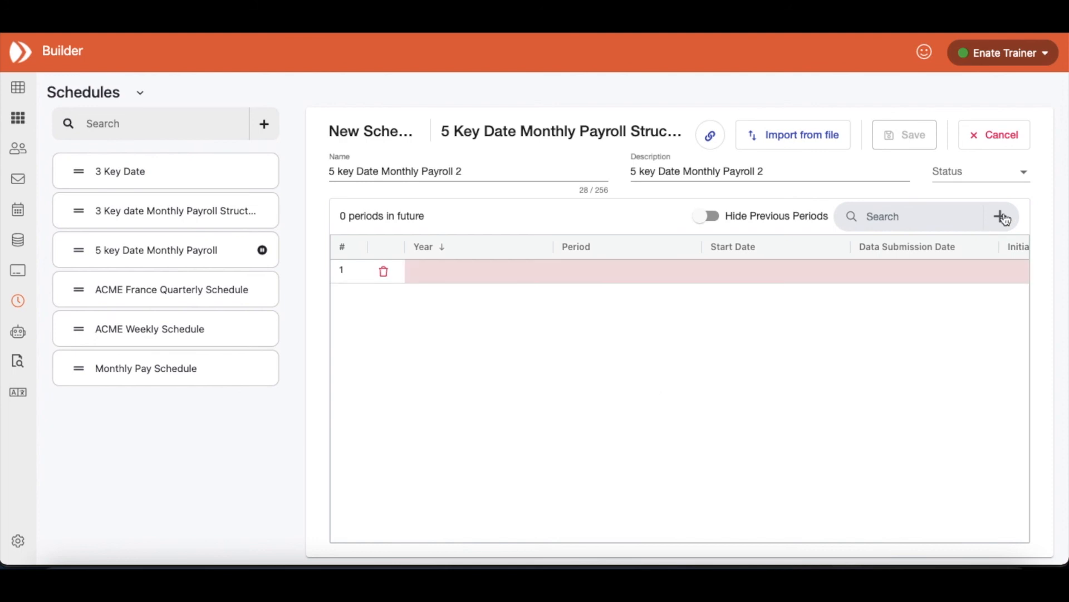
left_click(456, 271)
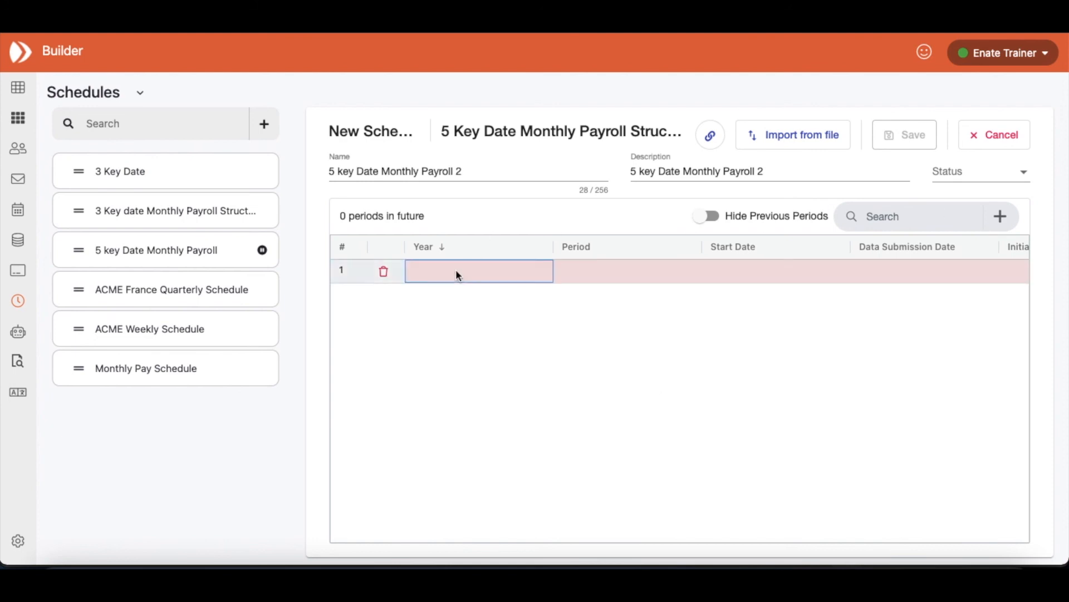
type("2021")
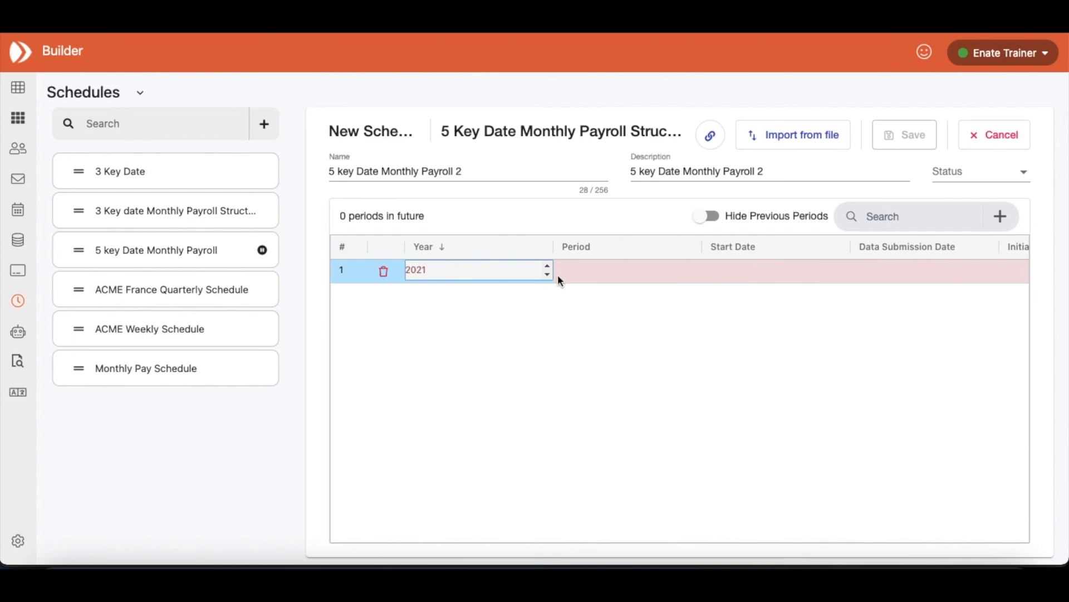
left_click(557, 278)
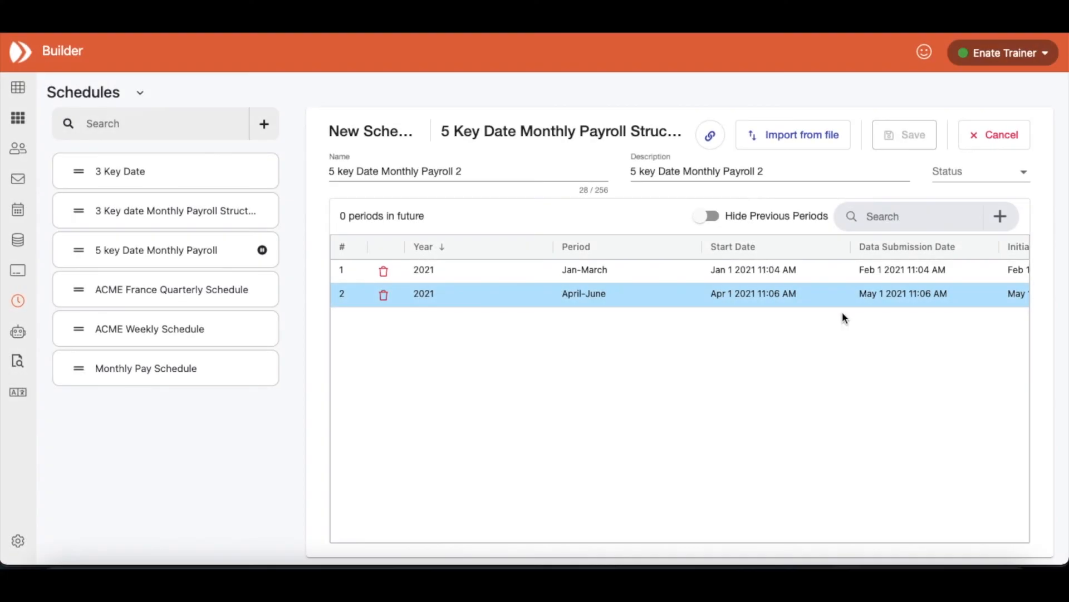
Set the status of the 5 key Date Monthly Payroll 2 schedule to Resumed and save the schedule.
scroll(844, 317, "right", 7)
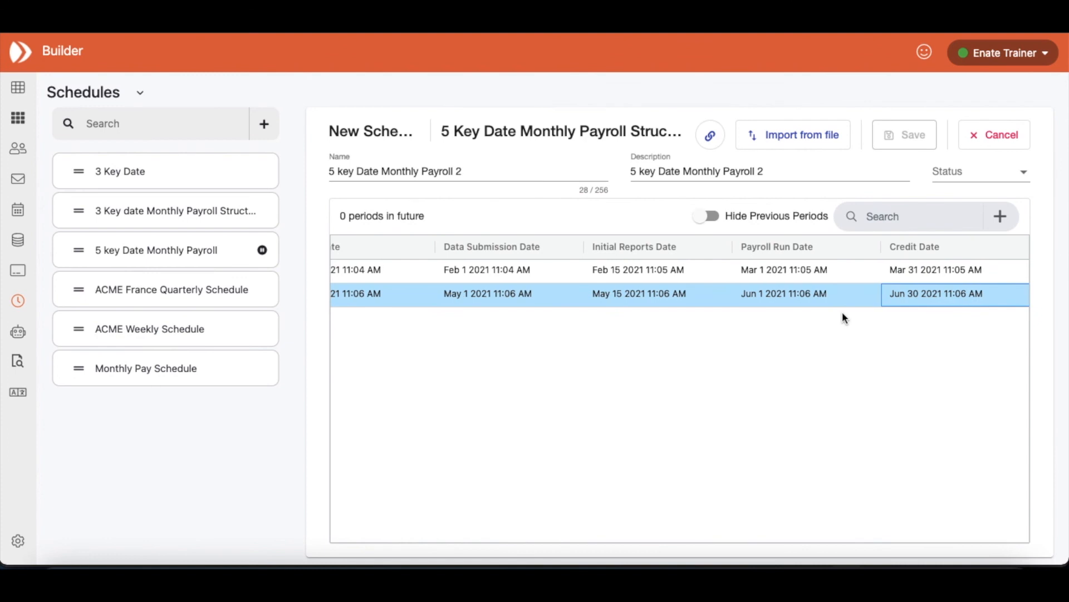
left_click(976, 171)
left_click(976, 205)
left_click(978, 181)
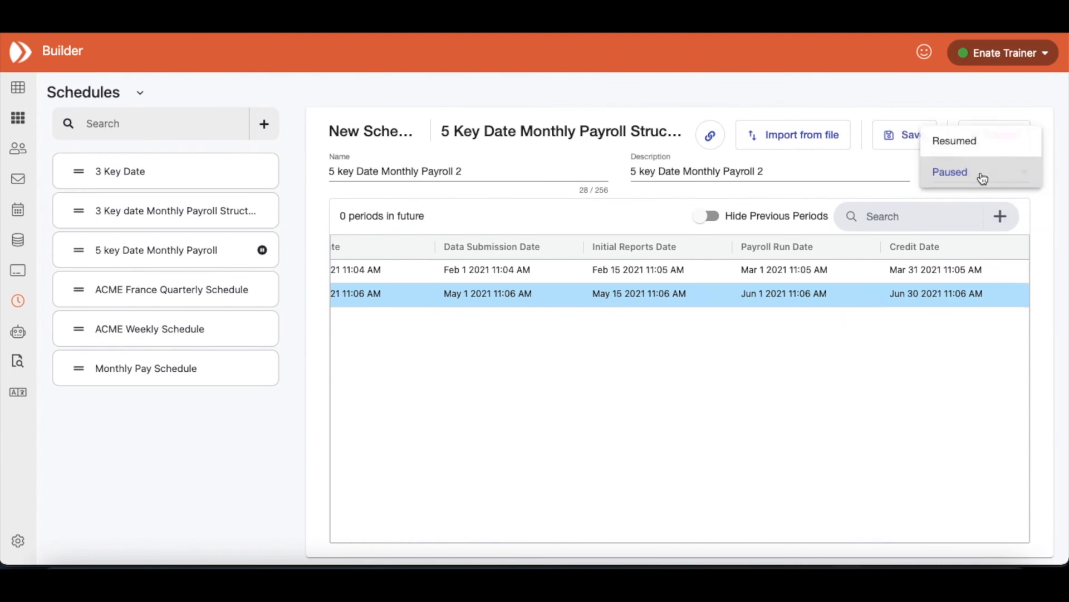
left_click(973, 146)
left_click(916, 139)
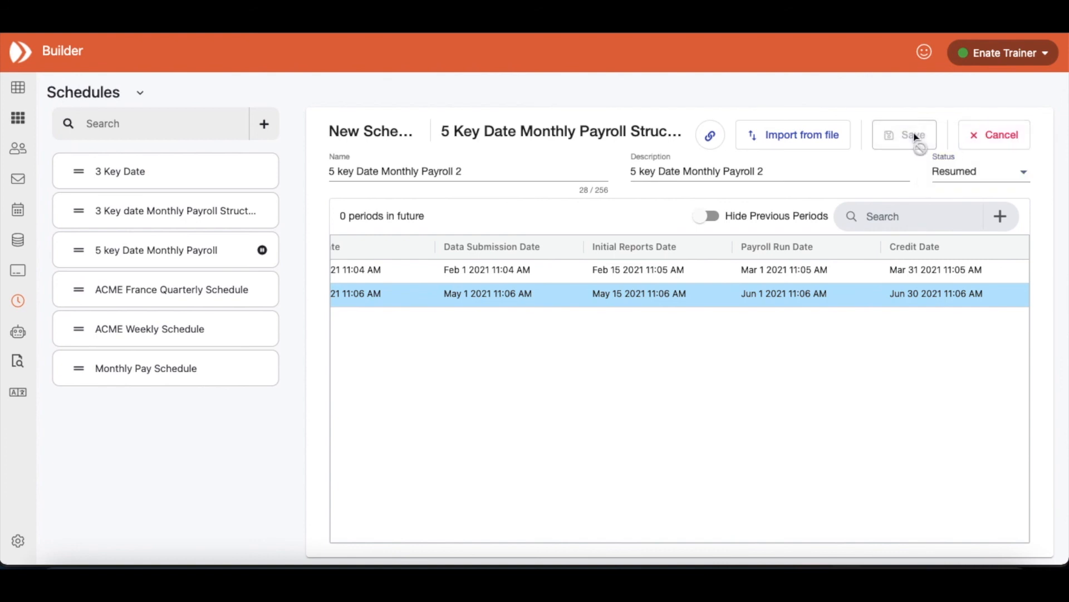